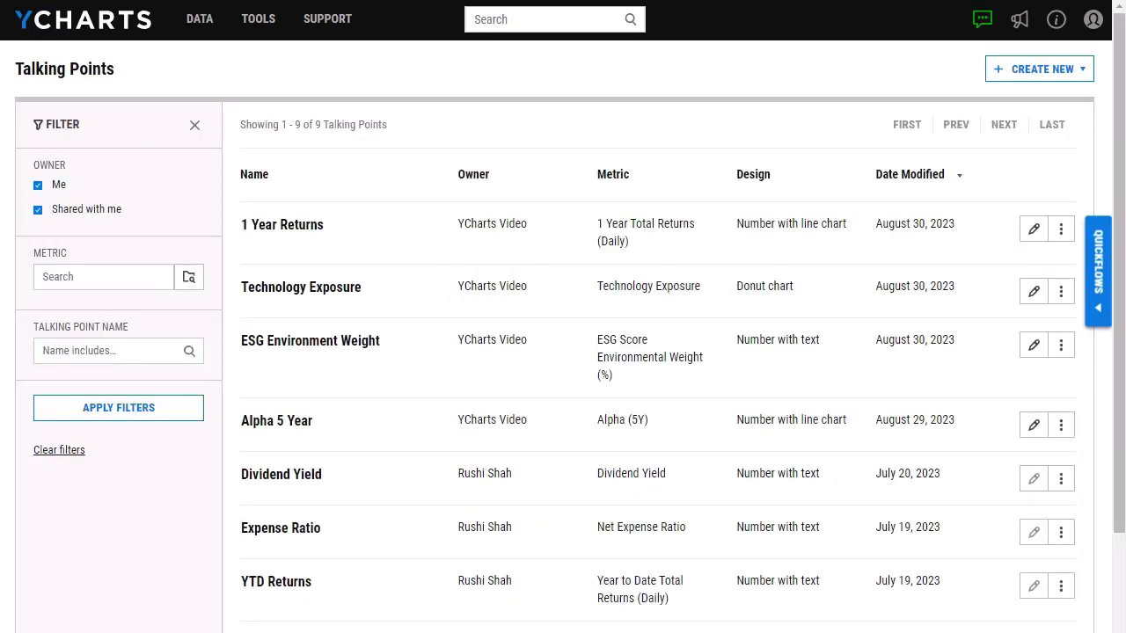
# Show the creation choices Blank Talking Point and New From Template on the Talking Points page
pyautogui.moveTo(260, 25)
pyautogui.click(1073, 73)
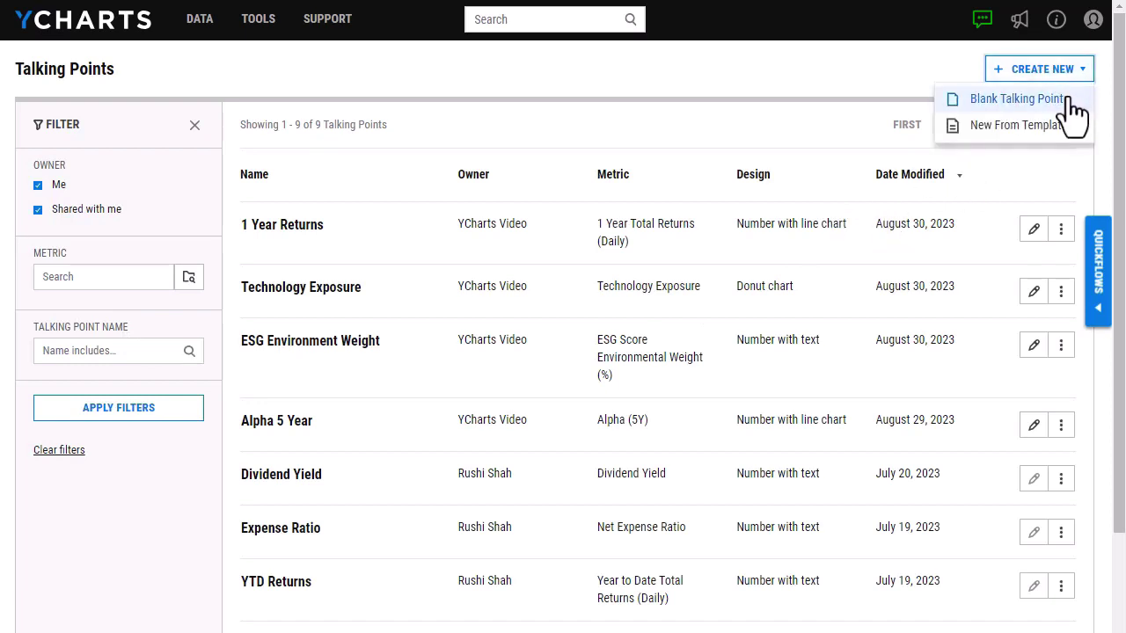
# Start a blank talking point named 'Max Drawdown' and pick the Max Drawdown (1Y) metric
pyautogui.click(1072, 100)
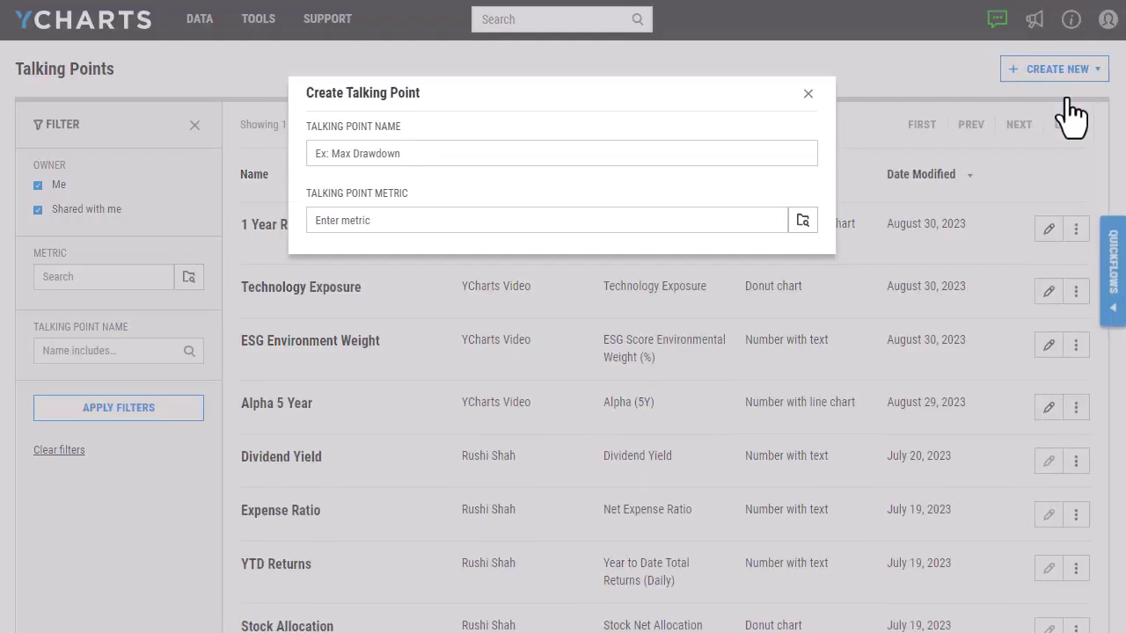
pyautogui.click(369, 151)
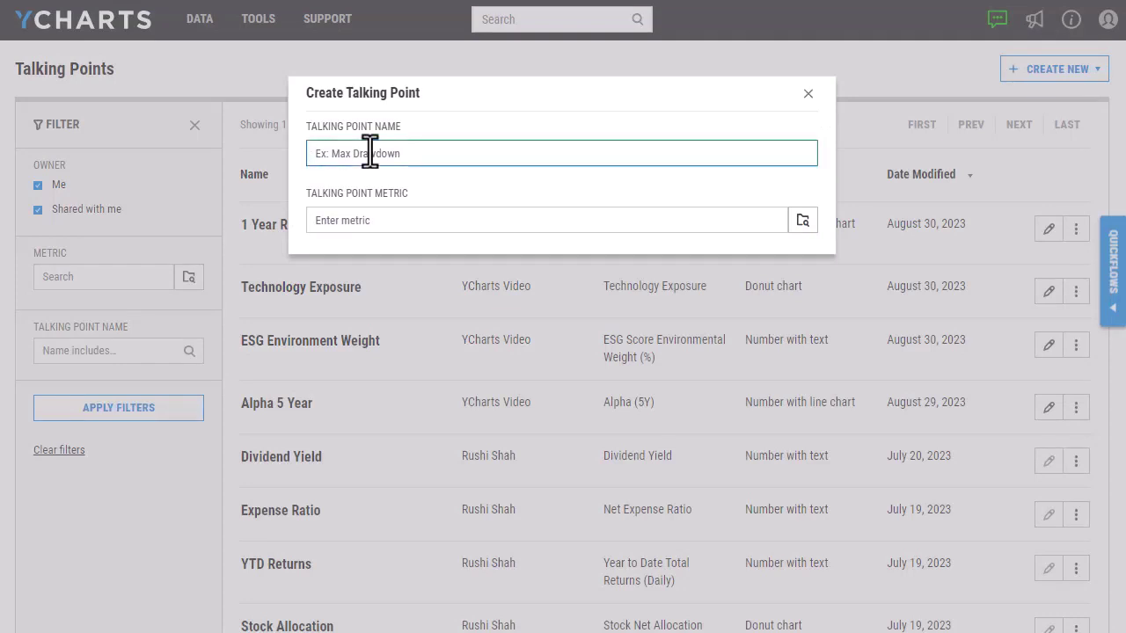
pyautogui.write('Max Drawdown')
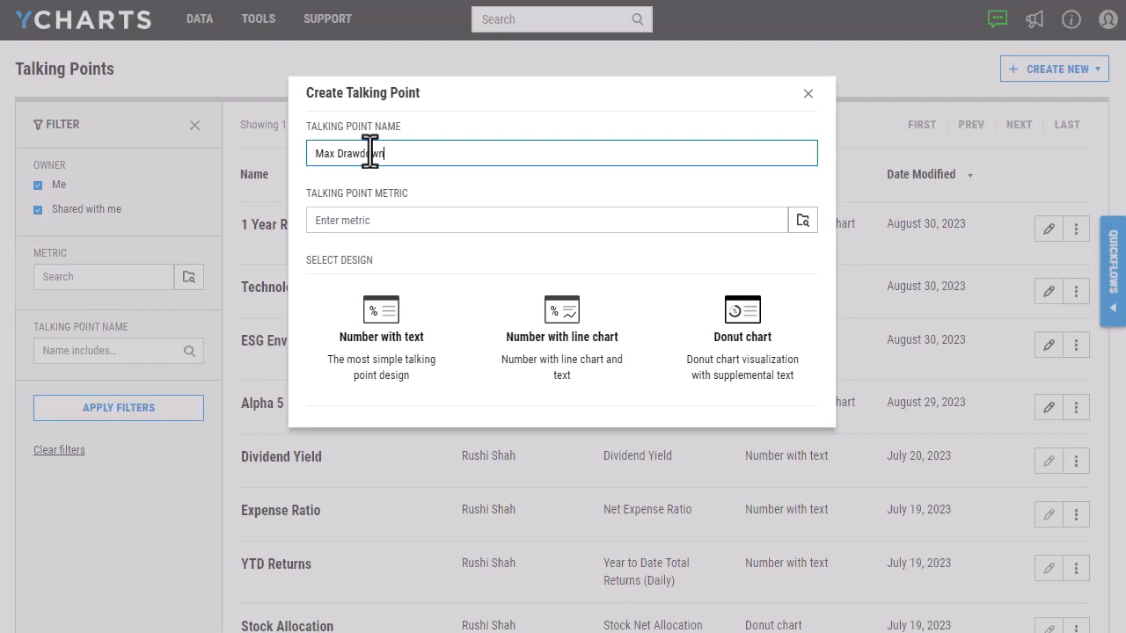
pyautogui.click(381, 221)
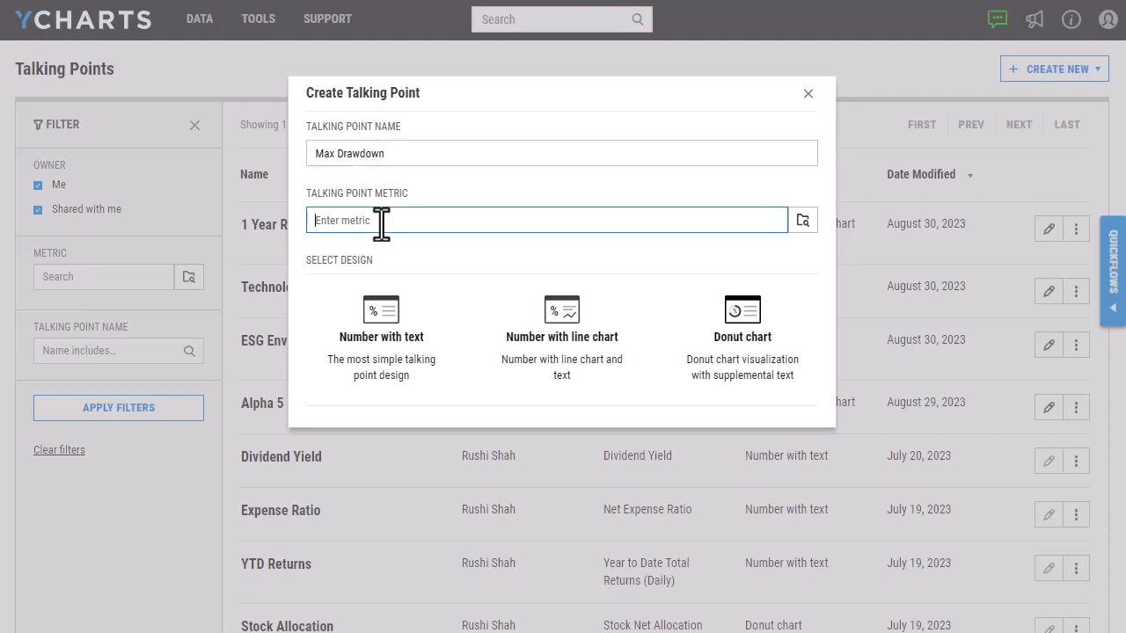
pyautogui.write('max draw')
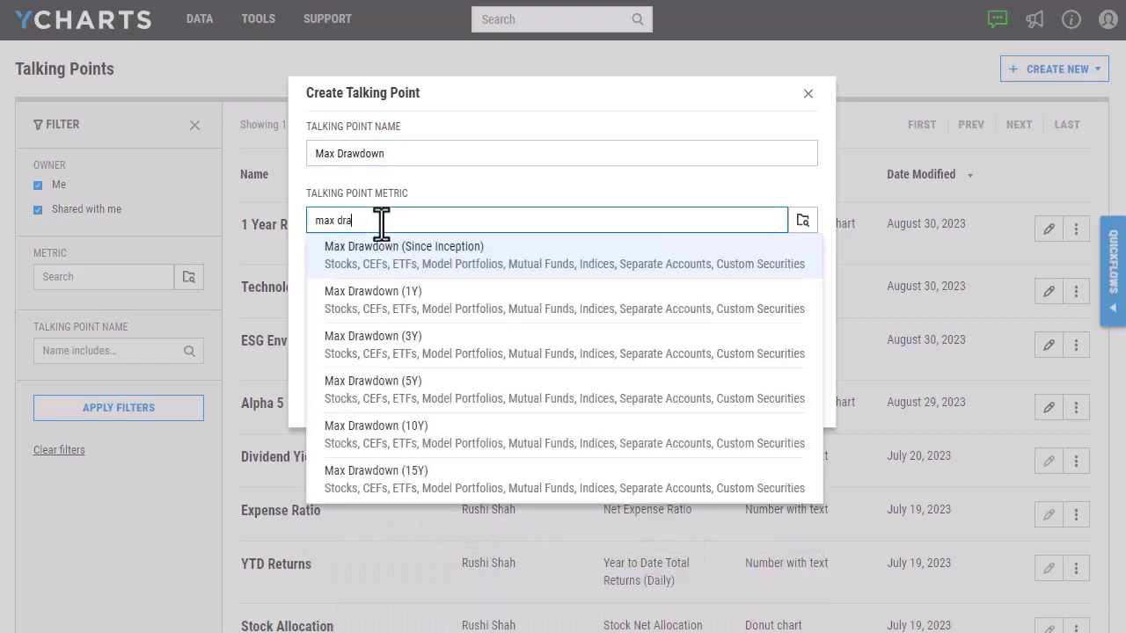
pyautogui.click(532, 295)
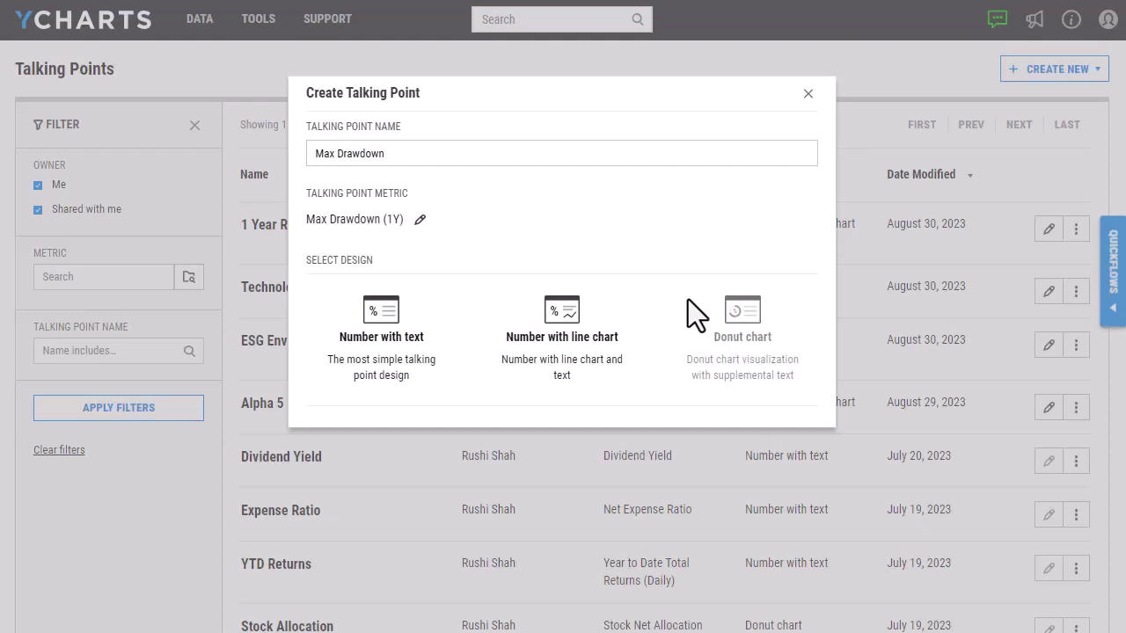
# Save the talking point with the Number with line chart design and the pasted max drawdown explanation
pyautogui.click(567, 347)
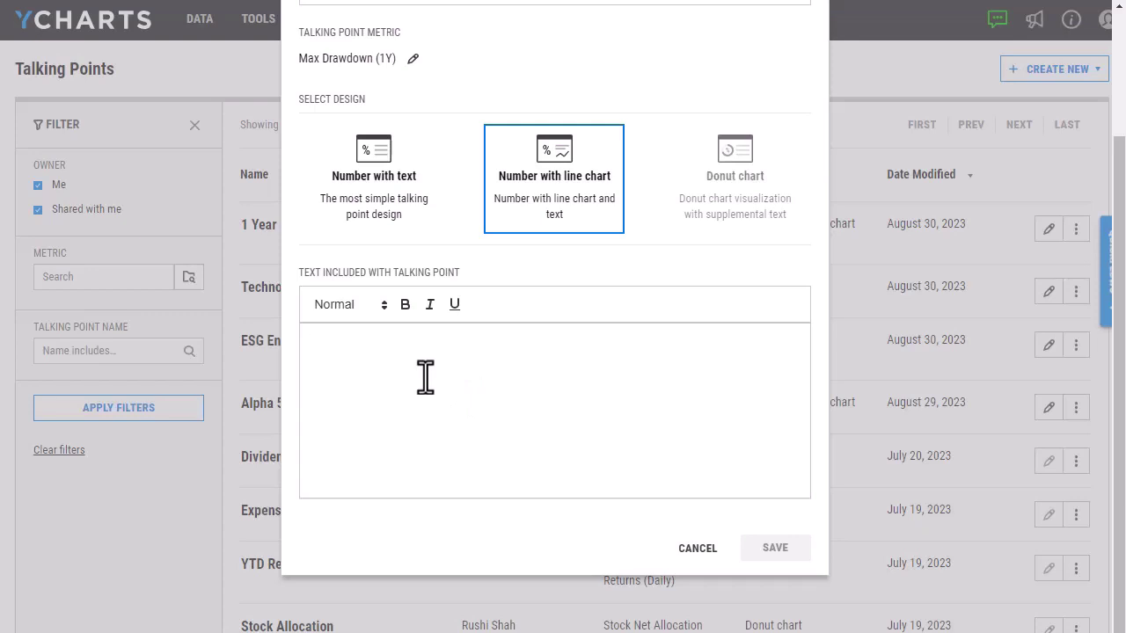
pyautogui.click(586, 386)
pyautogui.write("Max drawdown is an indicator of the risk of a portfolio chosen based on a certain strategy. It measures the largest single drop from peak to bottom in the value of a portfolio before a new peak is achieved. We've discussed trying to lower the overall risk of your portfolio and the fund I'd like to replace has a significantly lower drawdown than the one currently in your portfolio.")
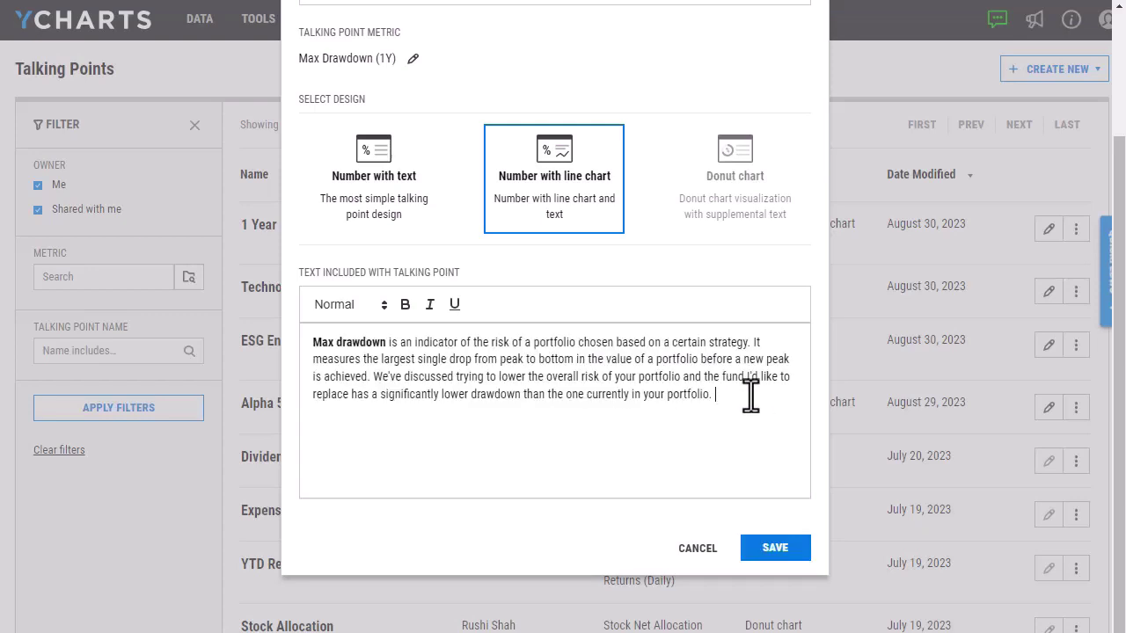
pyautogui.click(779, 551)
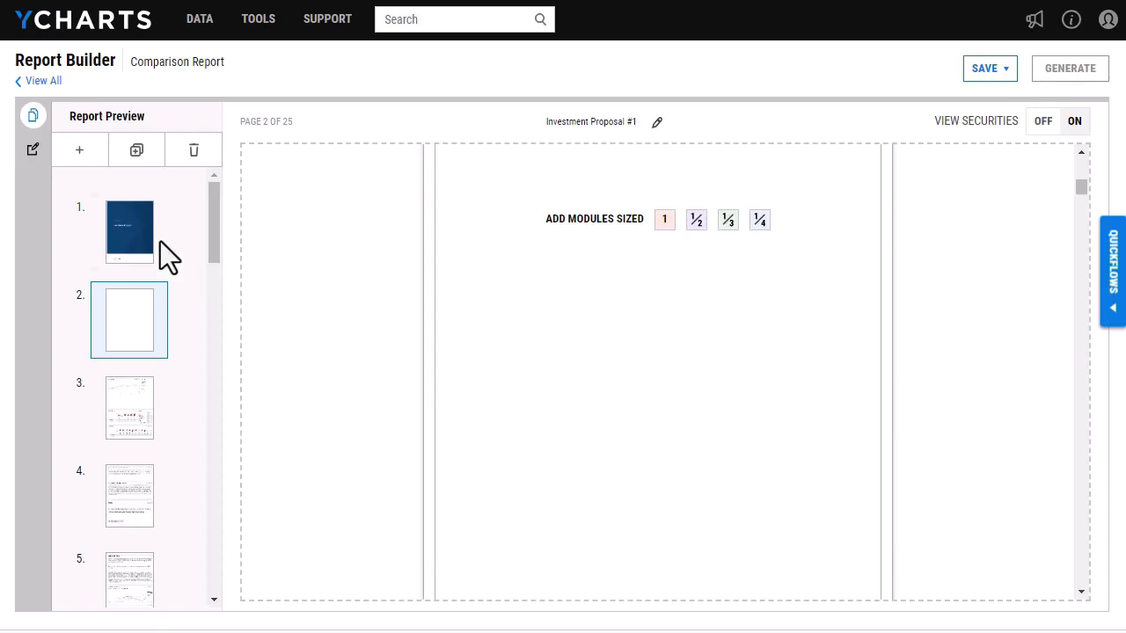
# Show the Modules library with Proposal and Performance modules beside empty page 2
pyautogui.click(34, 150)
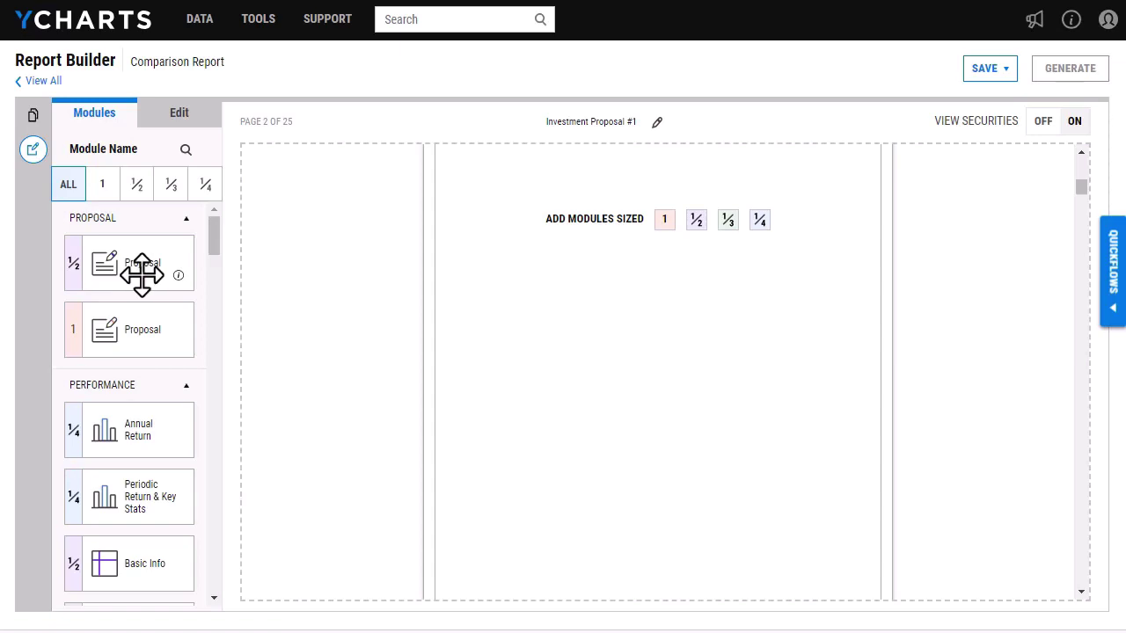
# Place a full-page Proposal module on page 2 and switch on Select Talking Points
pyautogui.moveTo(118, 335); pyautogui.dragTo(602, 299)
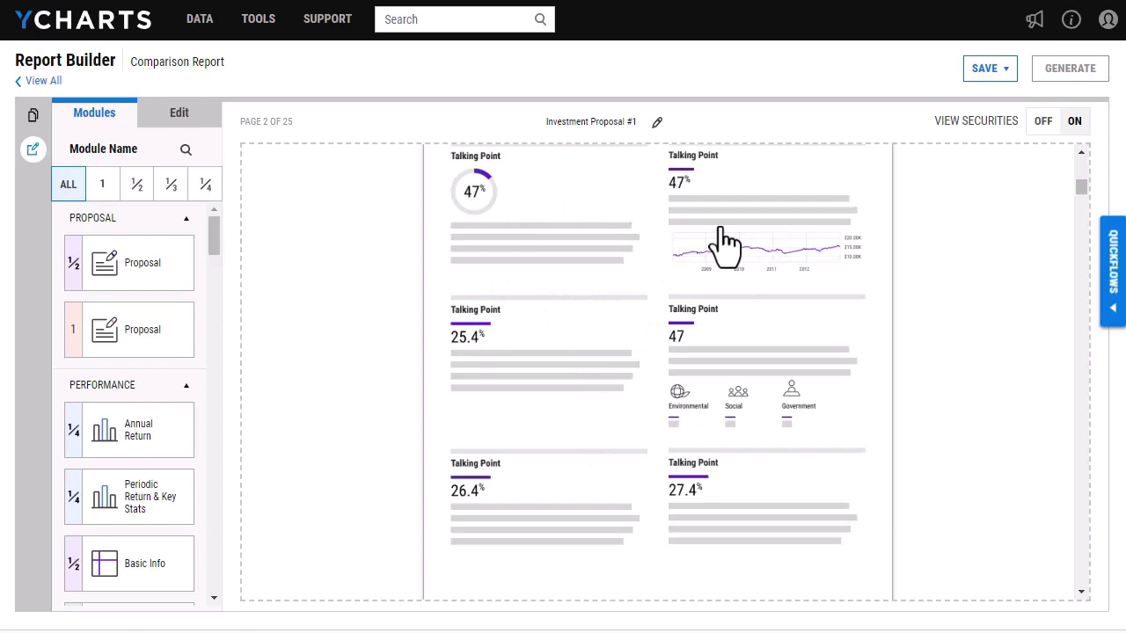
pyautogui.click(654, 261)
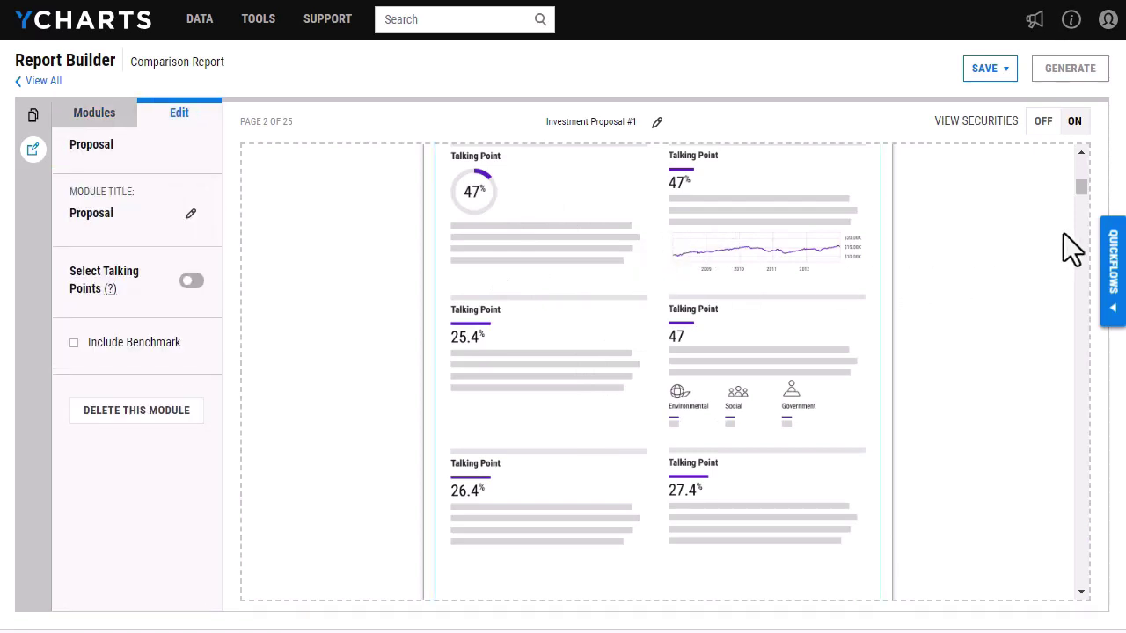
pyautogui.click(1081, 152)
pyautogui.click(1082, 152)
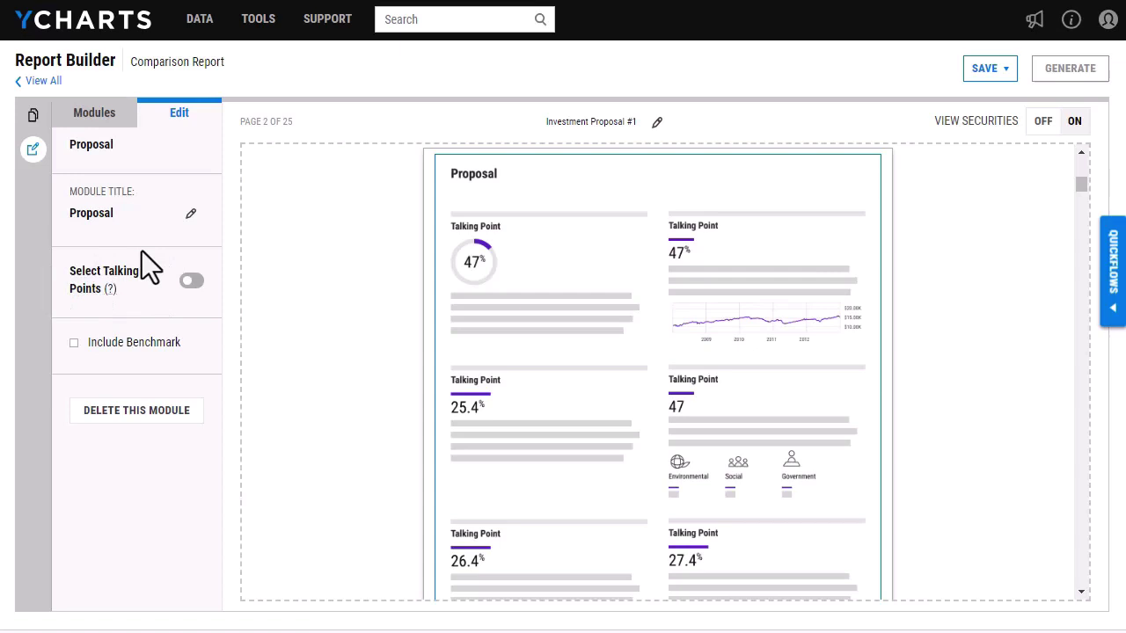
pyautogui.click(189, 281)
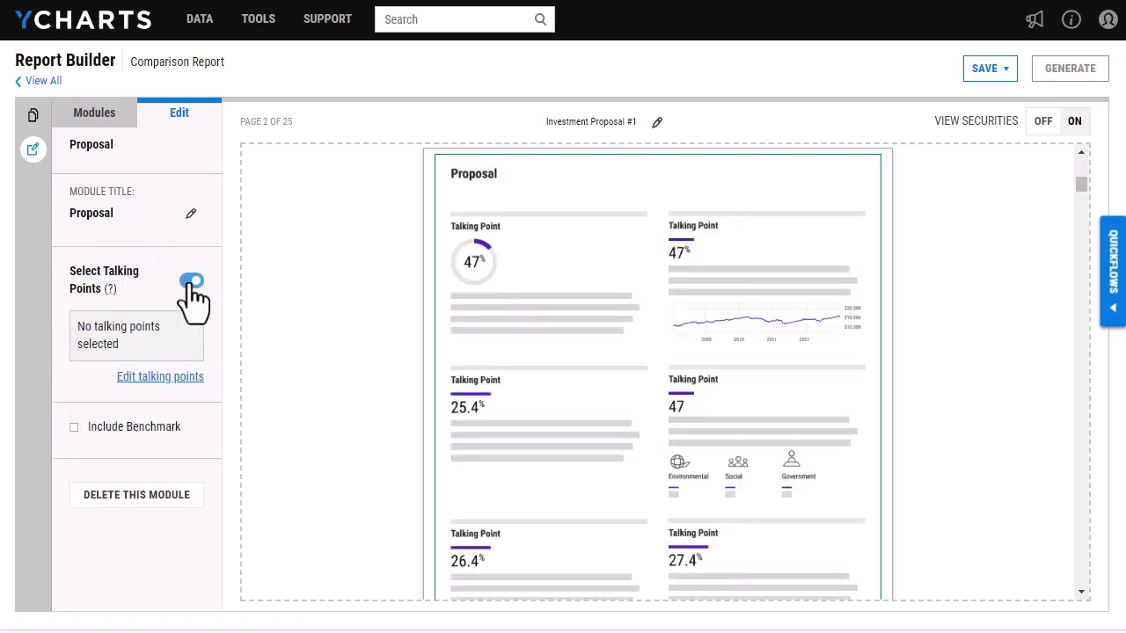
# Add Max Drawdown alongside Dividend Yield, 1 Year Returns and Bond Allocation, then submit
pyautogui.click(189, 378)
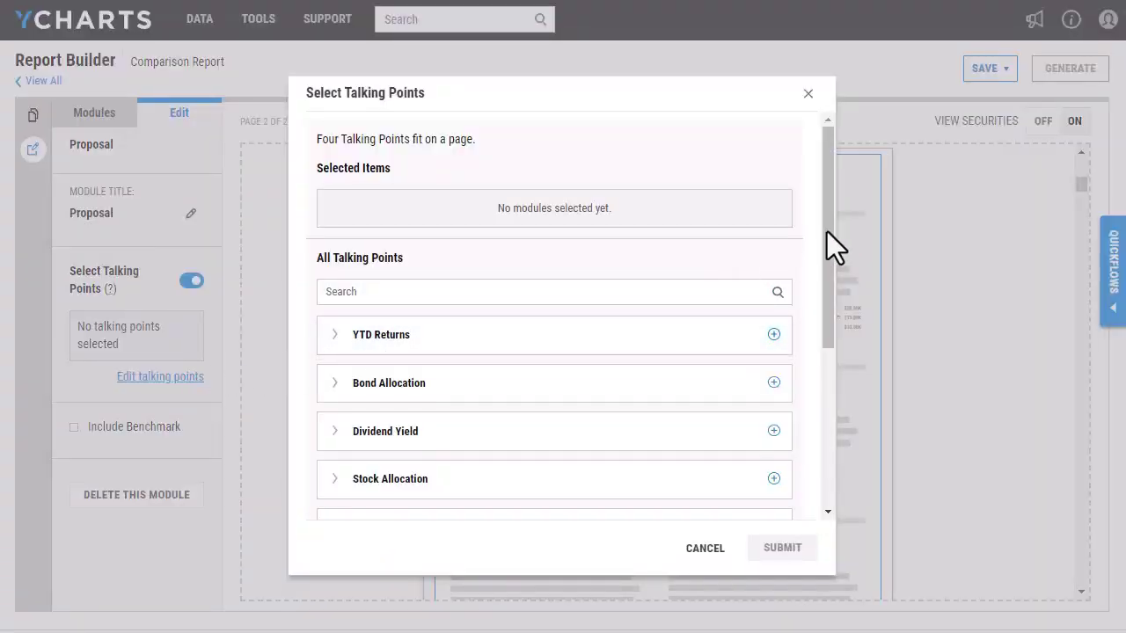
pyautogui.moveTo(826, 231); pyautogui.dragTo(827, 390)
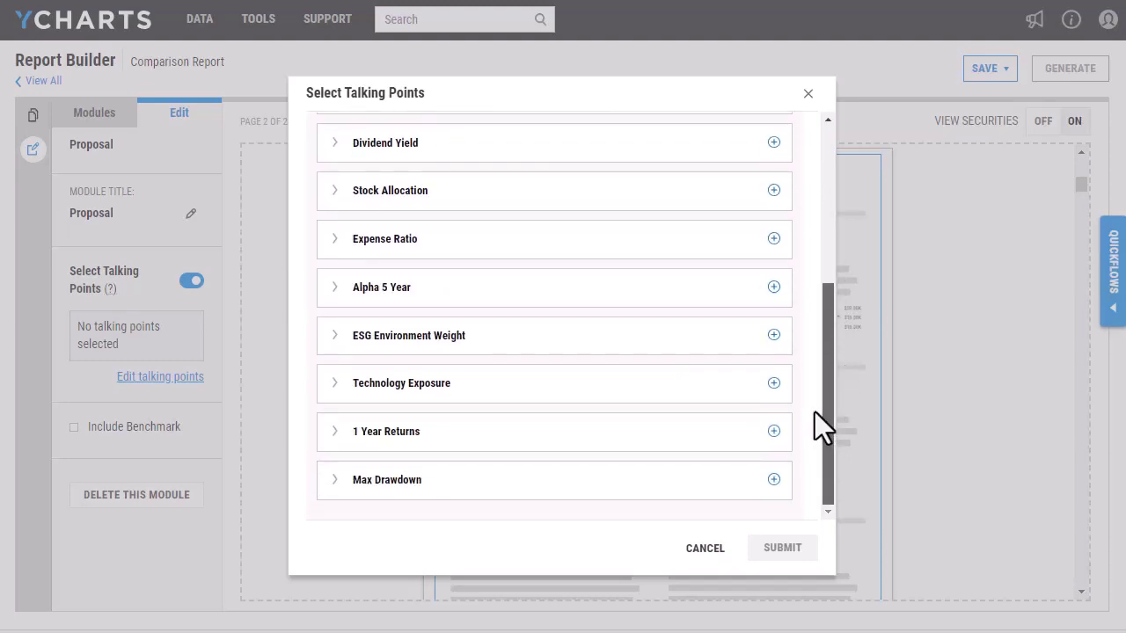
pyautogui.click(773, 480)
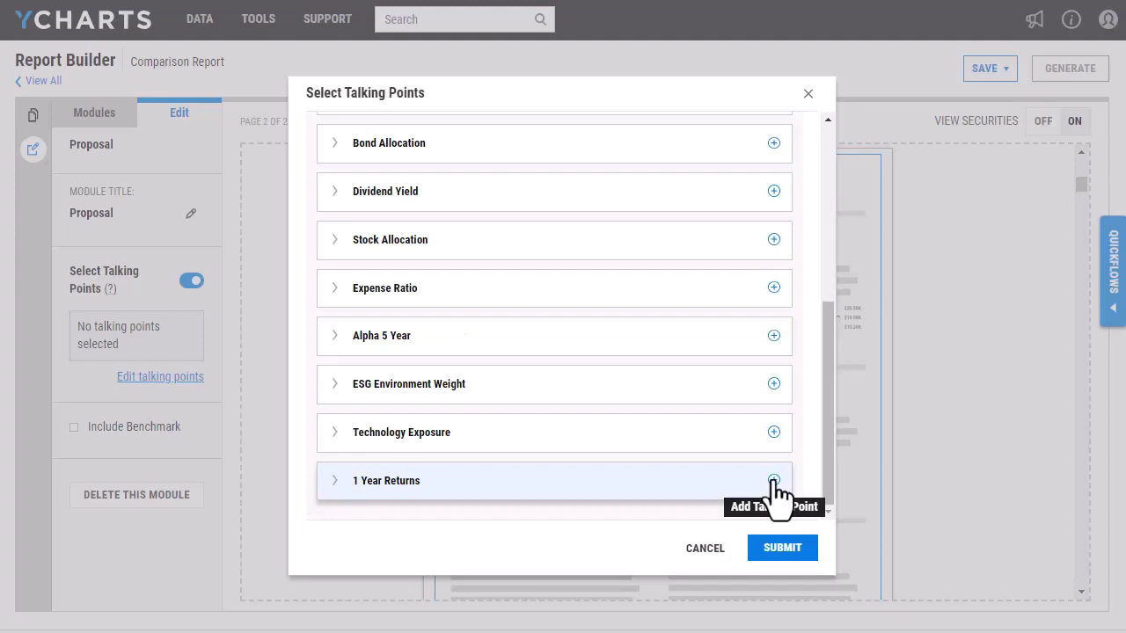
pyautogui.moveTo(827, 424); pyautogui.dragTo(824, 375)
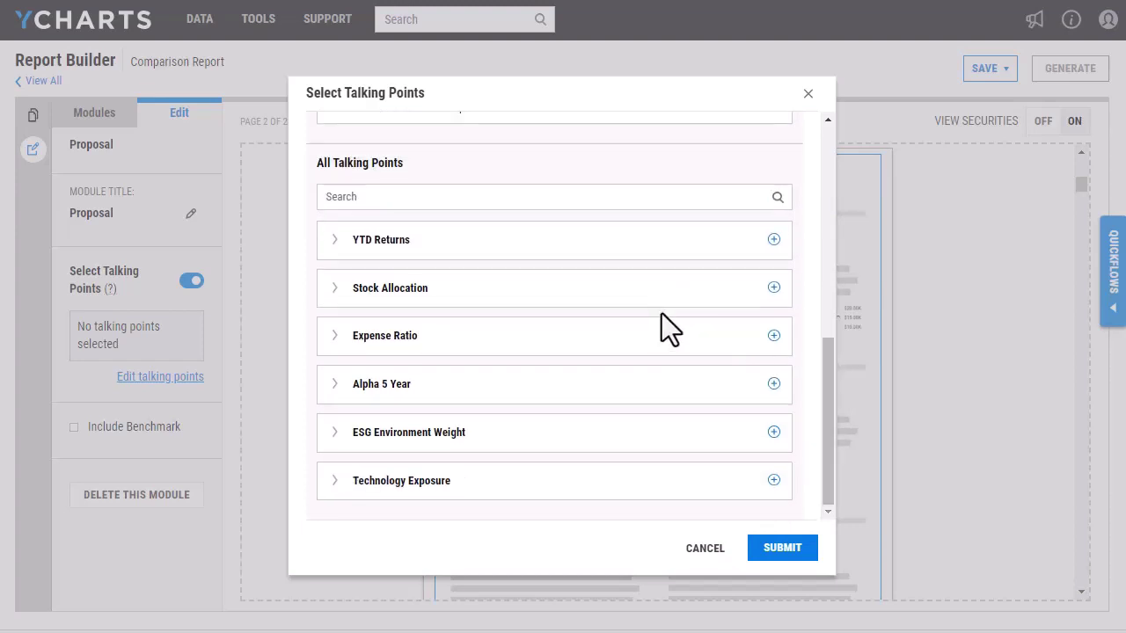
pyautogui.scroll(10, 665, 313)
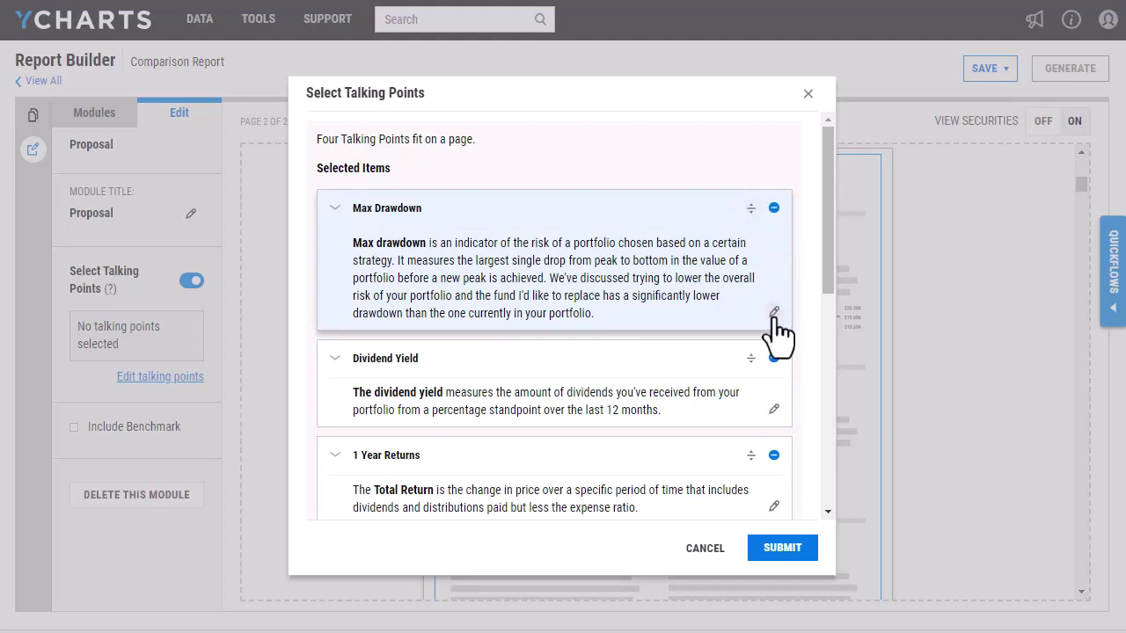
pyautogui.click(785, 550)
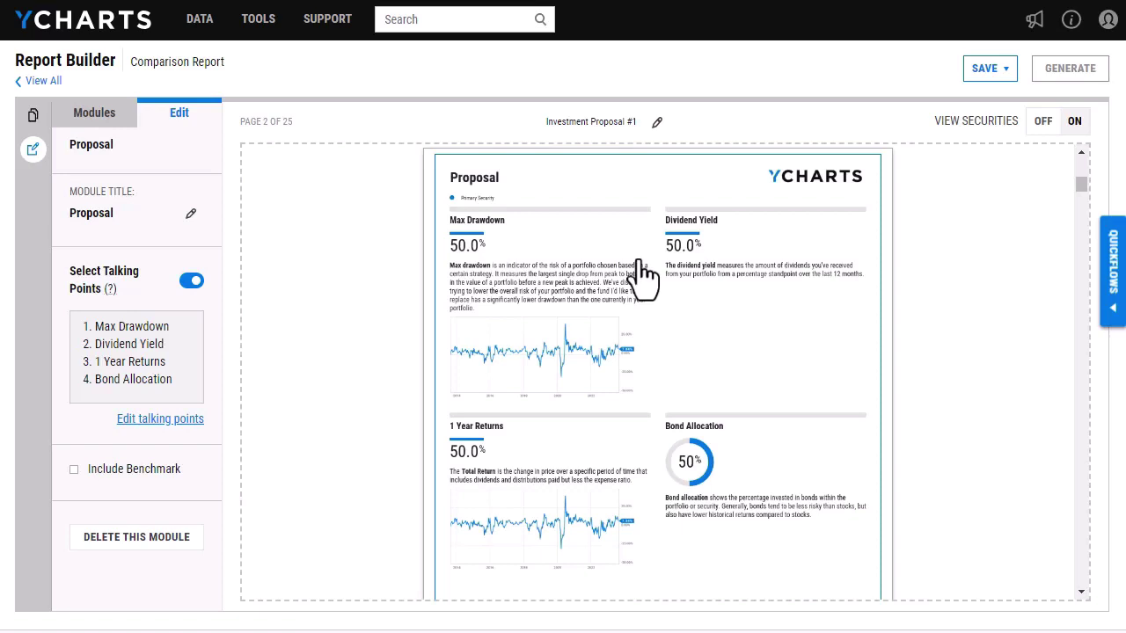
# Set DGSIX as the primary and DGSFX as the secondary security, then apply them
pyautogui.click(1086, 132)
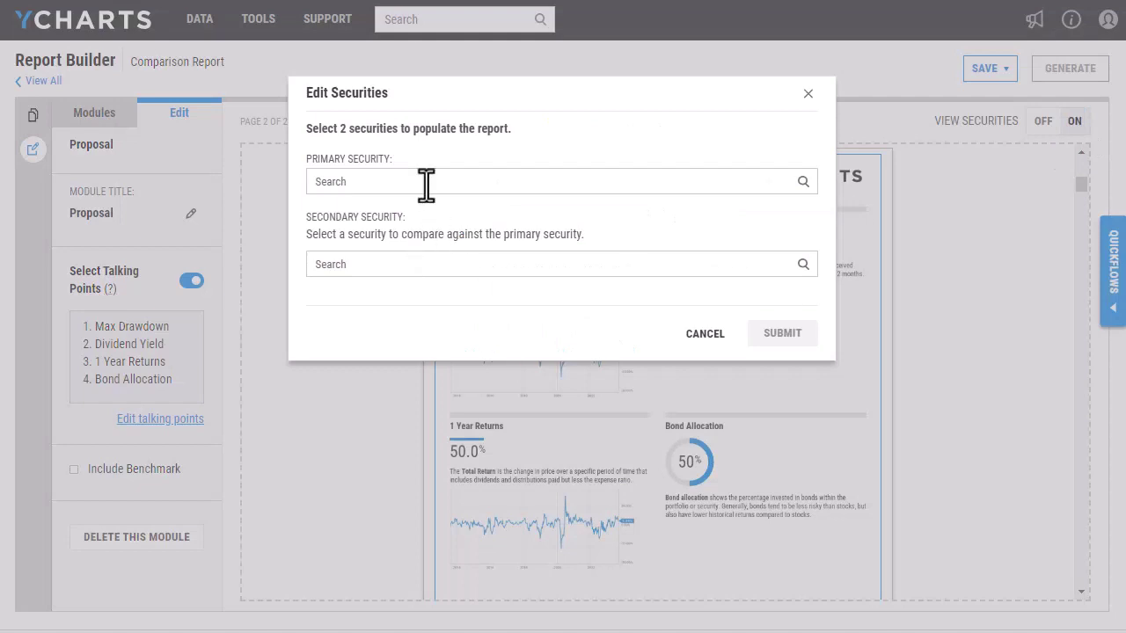
pyautogui.click(426, 185)
pyautogui.write('dgsi')
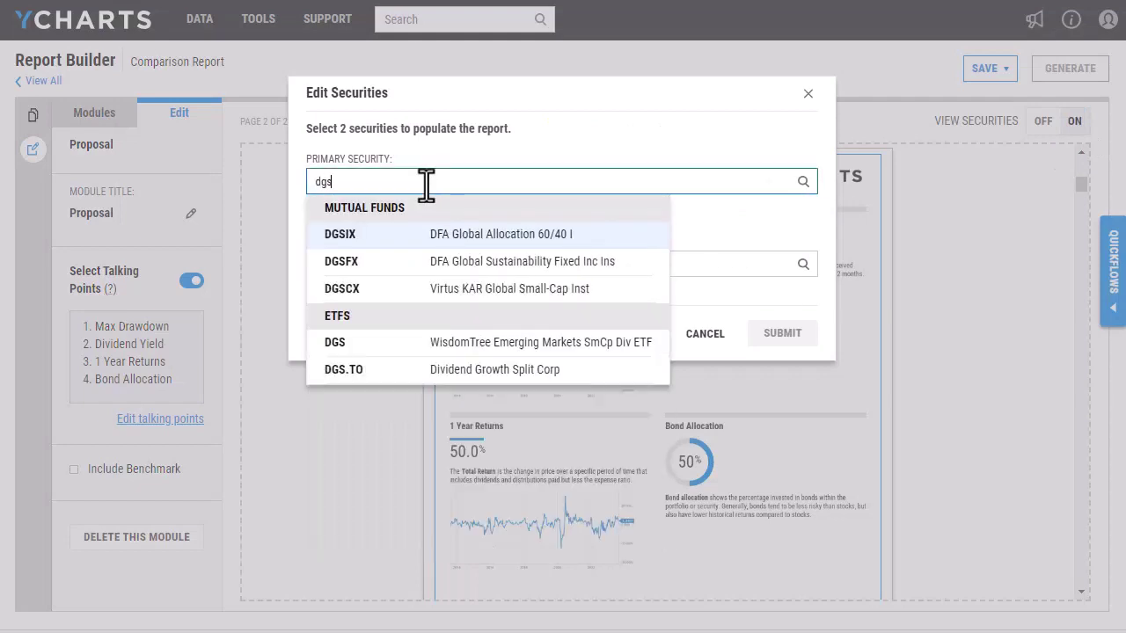
pyautogui.click(427, 231)
pyautogui.click(410, 265)
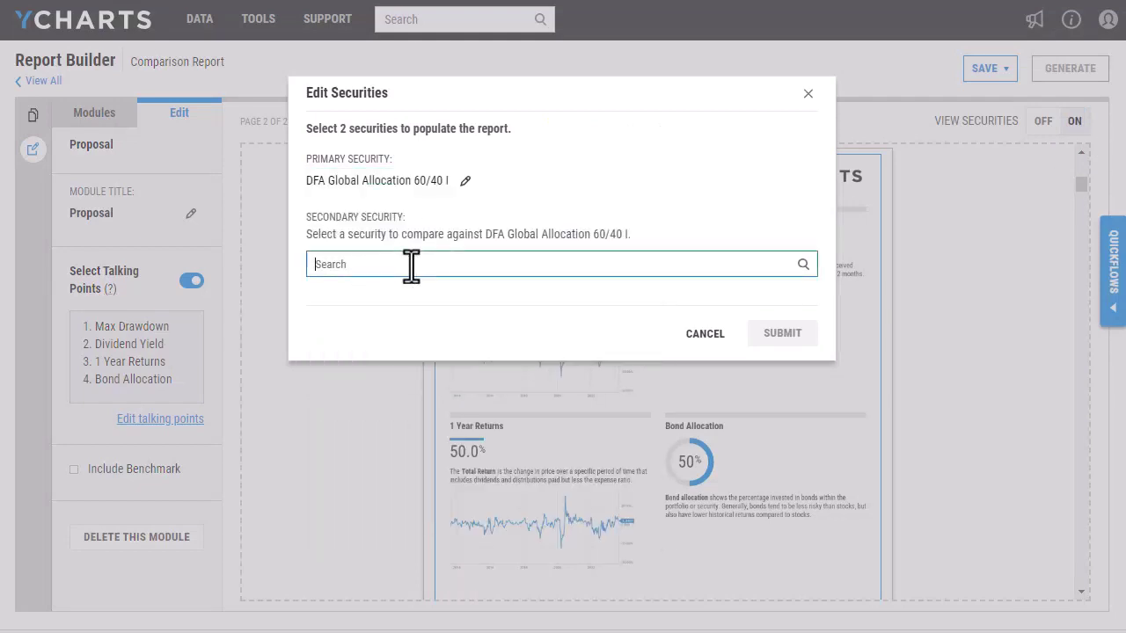
pyautogui.write('dgs')
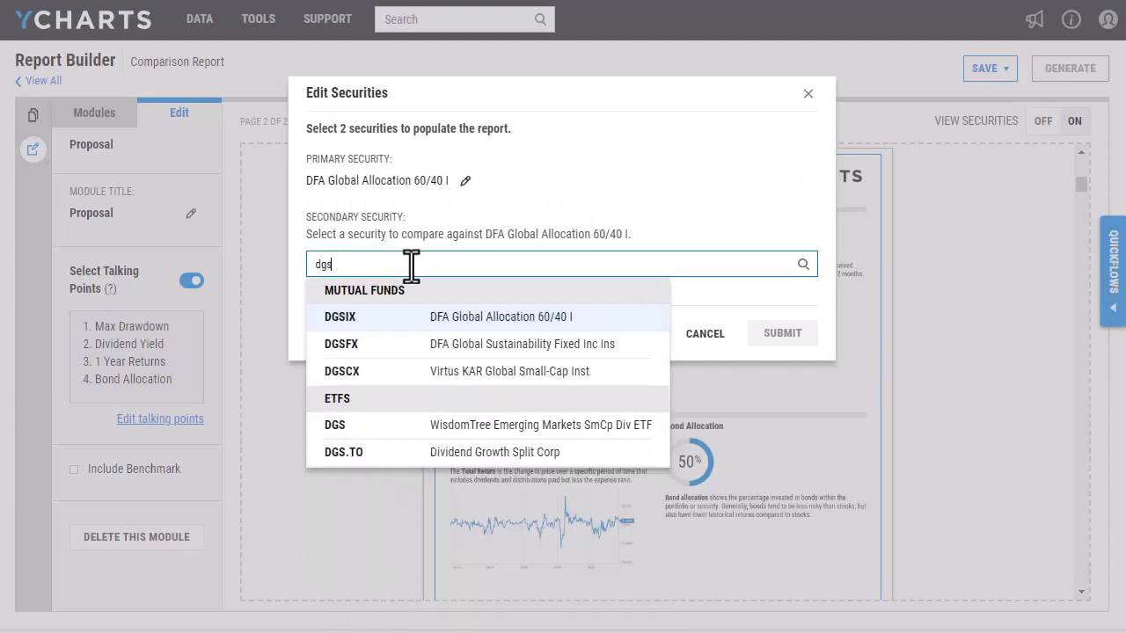
pyautogui.click(444, 344)
pyautogui.click(782, 338)
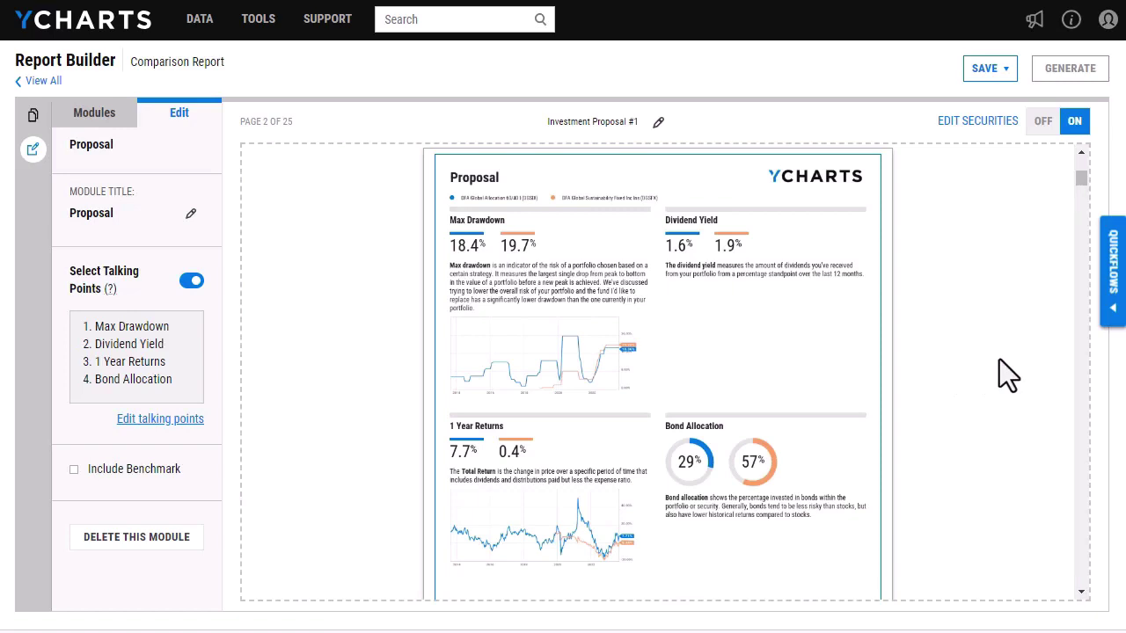
# Save the report template and generate the DGSIX Overview PDF
pyautogui.click(985, 70)
pyautogui.click(983, 102)
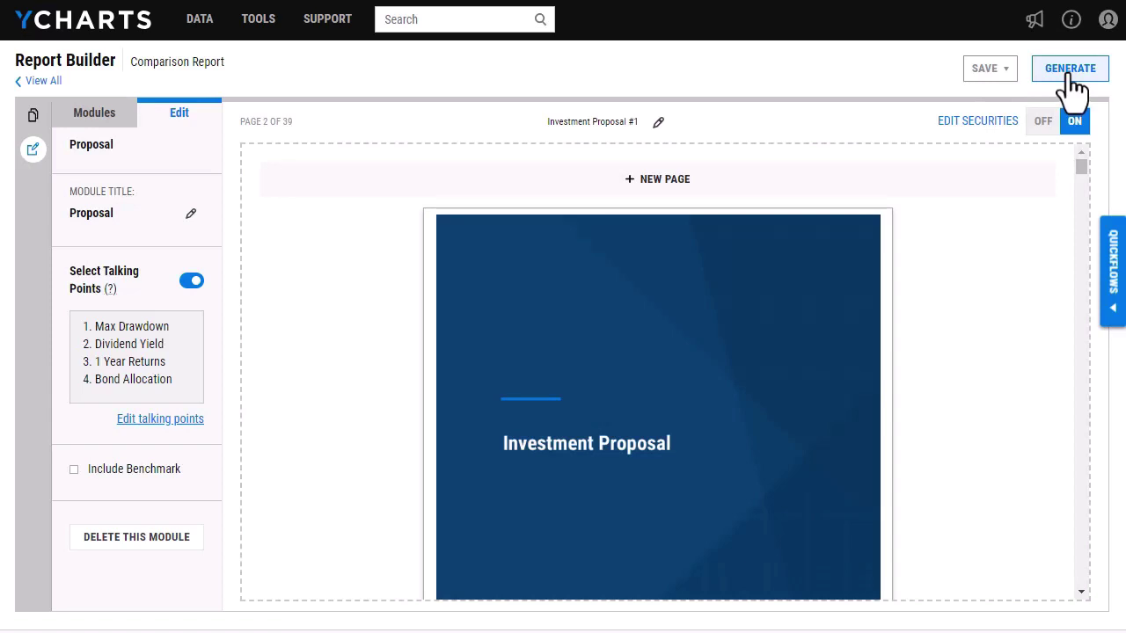
pyautogui.click(1070, 75)
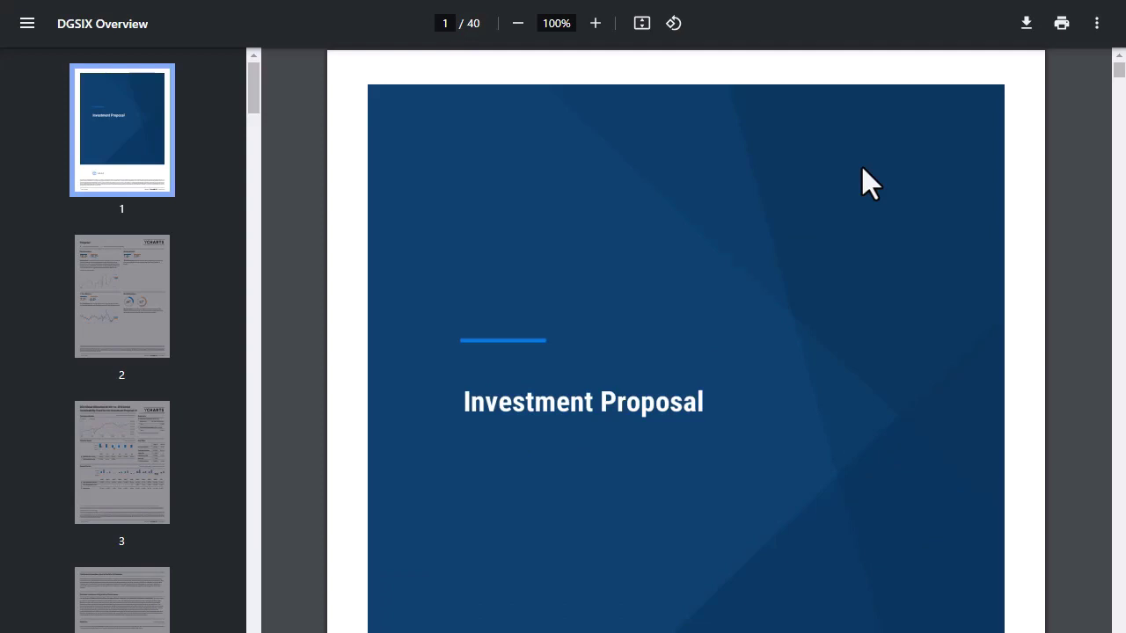
# Scroll through the 40-page DGSIX Overview PDF toward the Proposal page
pyautogui.scroll(-10, 861, 165)
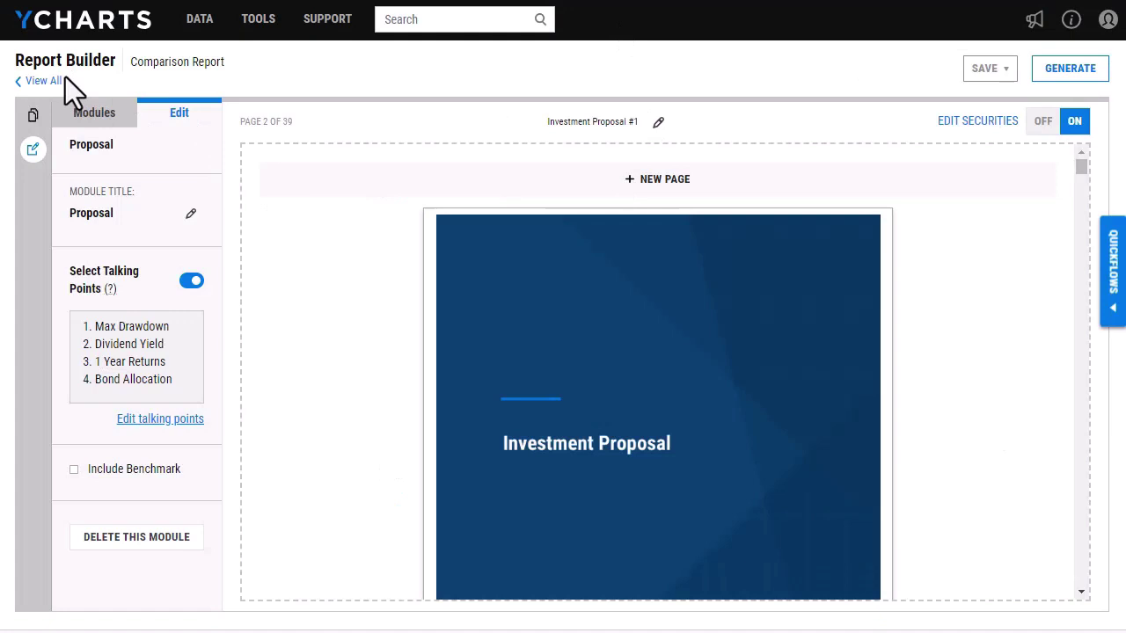
# Open the Report Templates list and view Investment Proposal #1's More Options menu without choosing anything
pyautogui.click(42, 80)
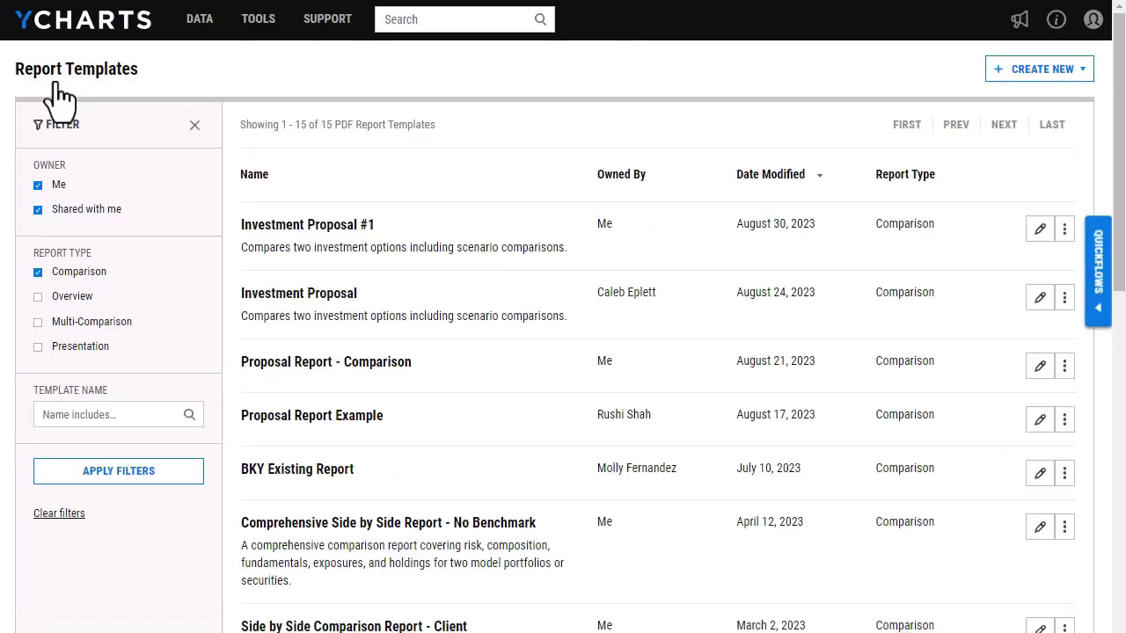
pyautogui.click(1064, 233)
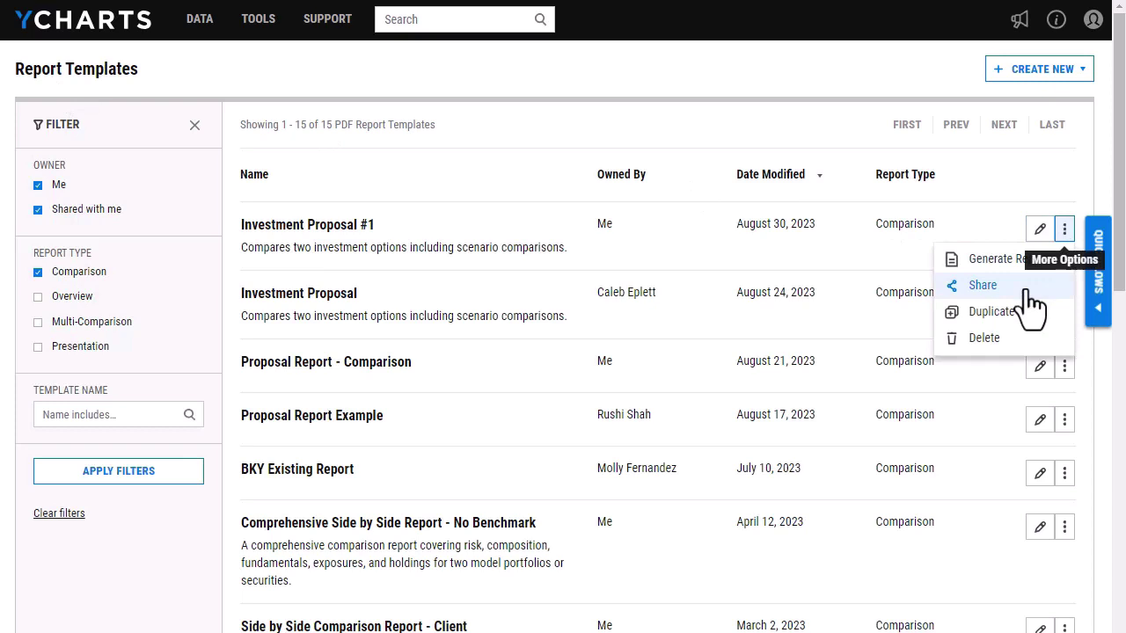
pyautogui.click(1013, 180)
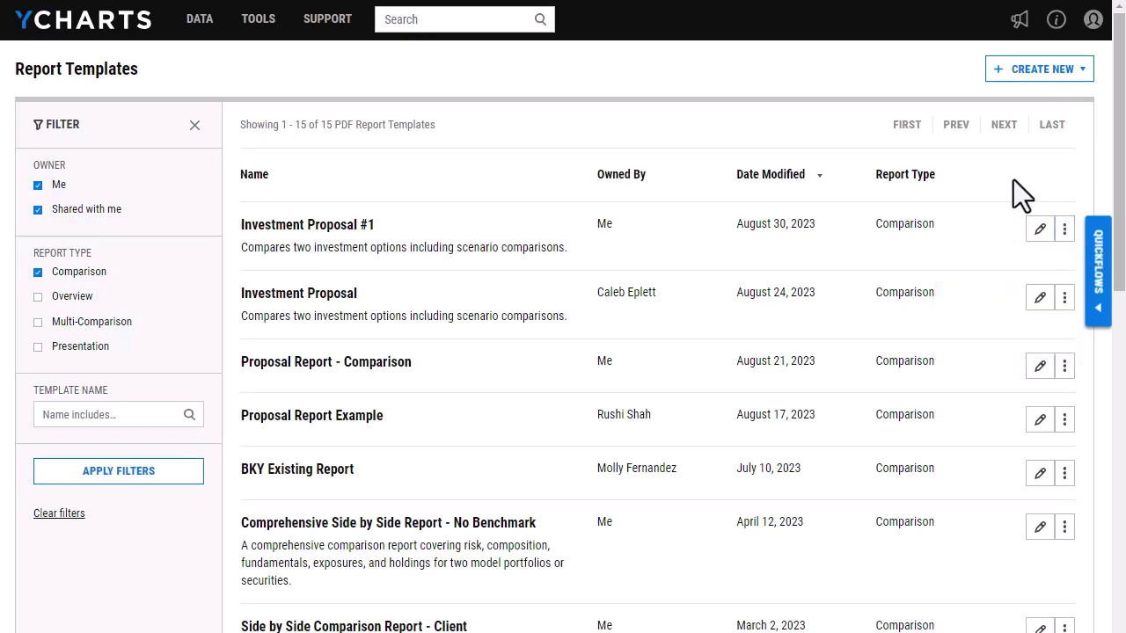